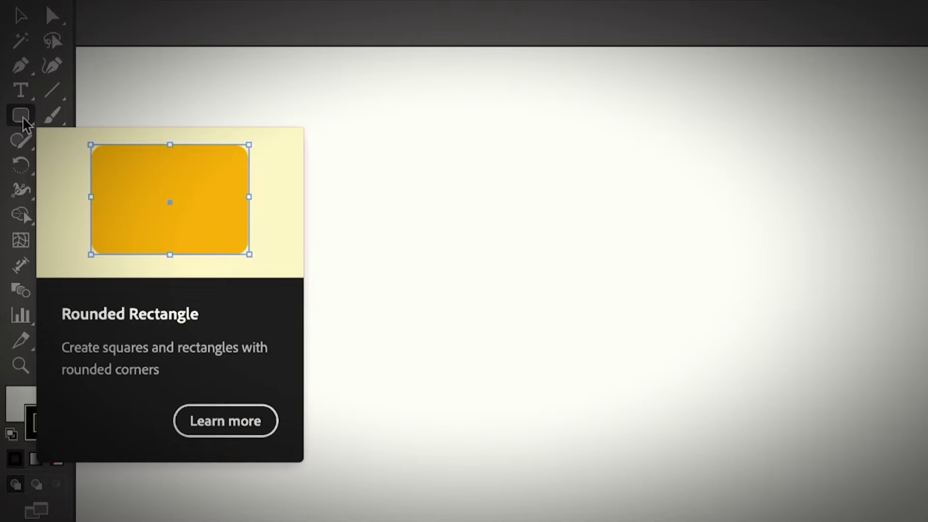
Draw a 94 × 45 px rounded rectangle near the artboard's upper left.
click(20, 115)
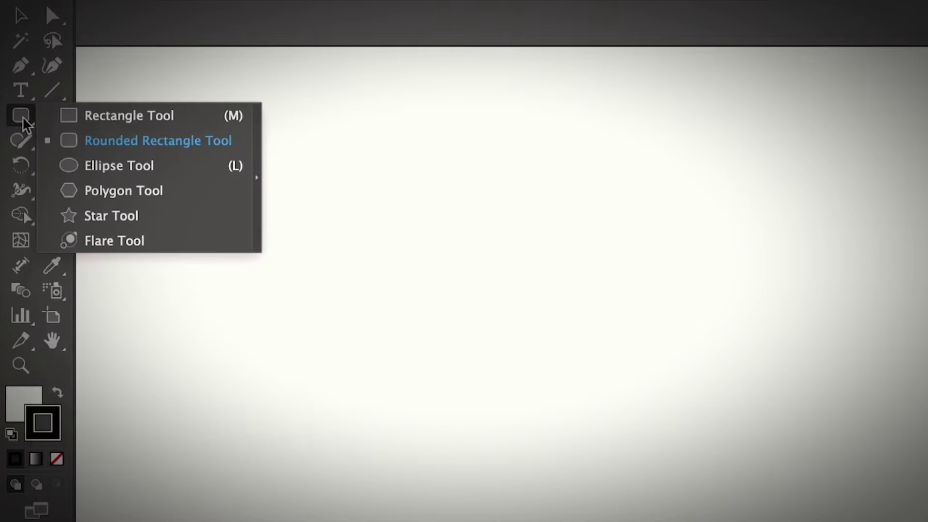
click(101, 126)
click(20, 115)
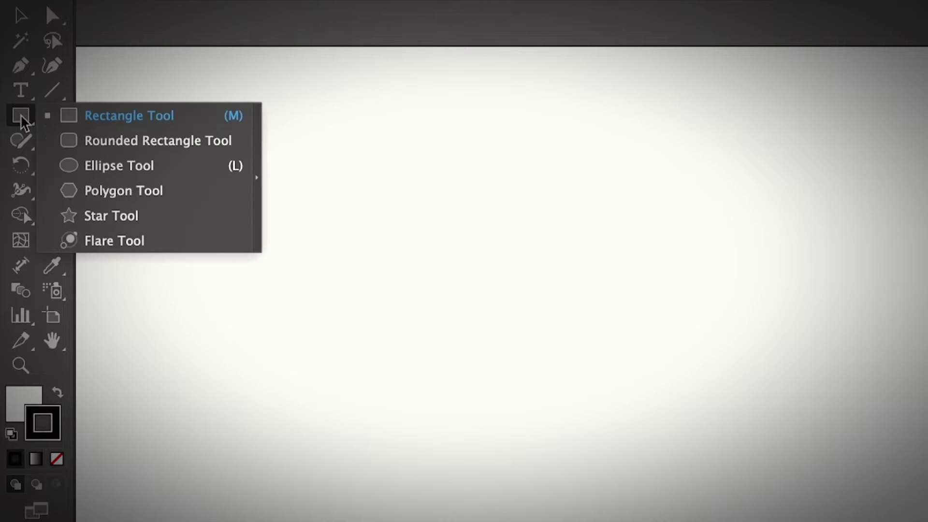
click(96, 145)
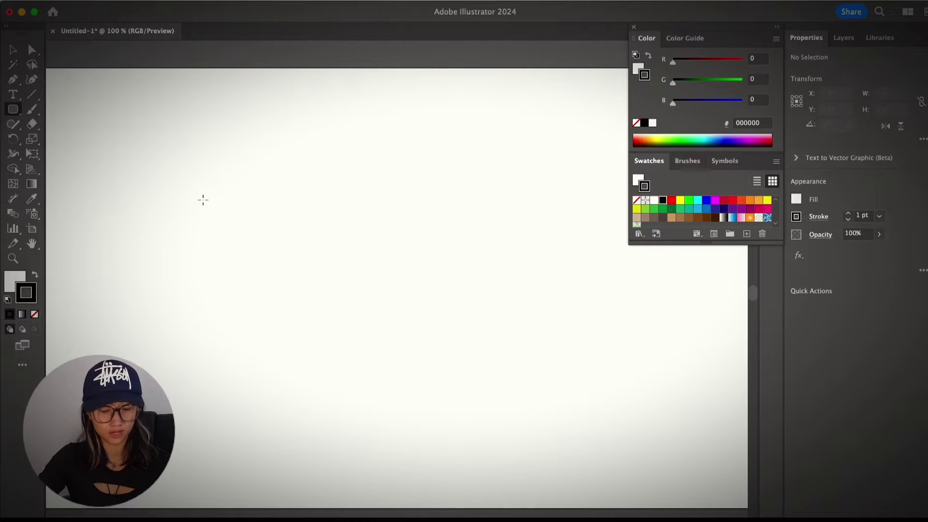
drag(189, 189, 293, 239)
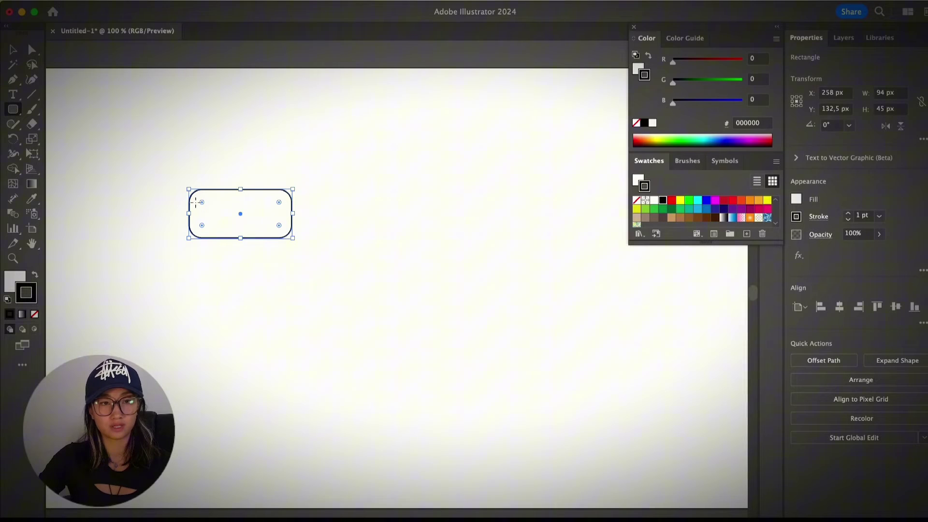
Round the rectangle's corners fully into a pill and rotate it 45°.
drag(202, 204, 248, 219)
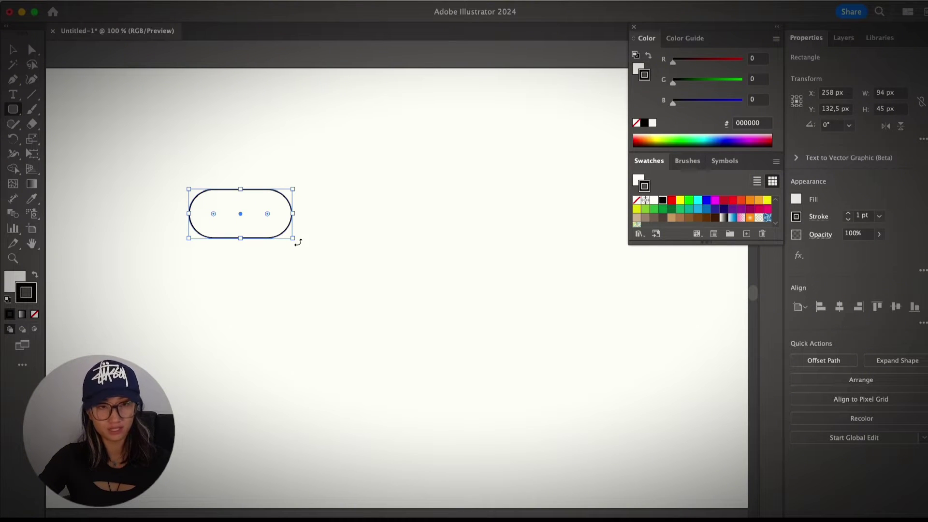
drag(298, 242, 309, 191)
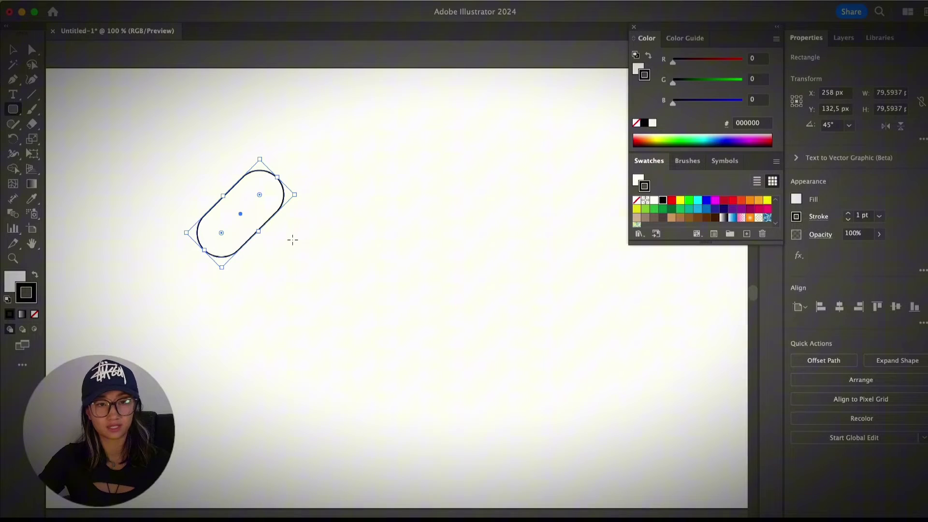
key(v)
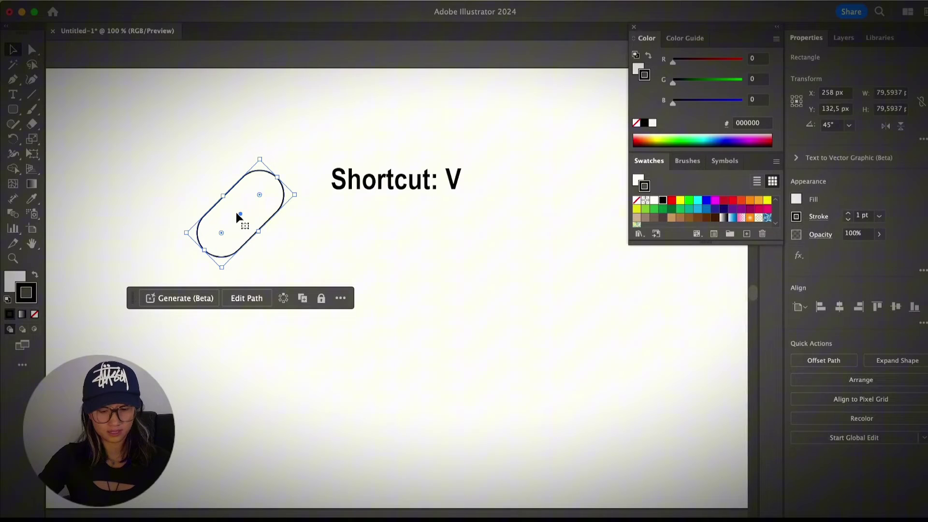
Paste a copy of the pill over the original and flip it horizontally to form an X.
key(ctrl+c)
click(269, 238)
key(ctrl+v)
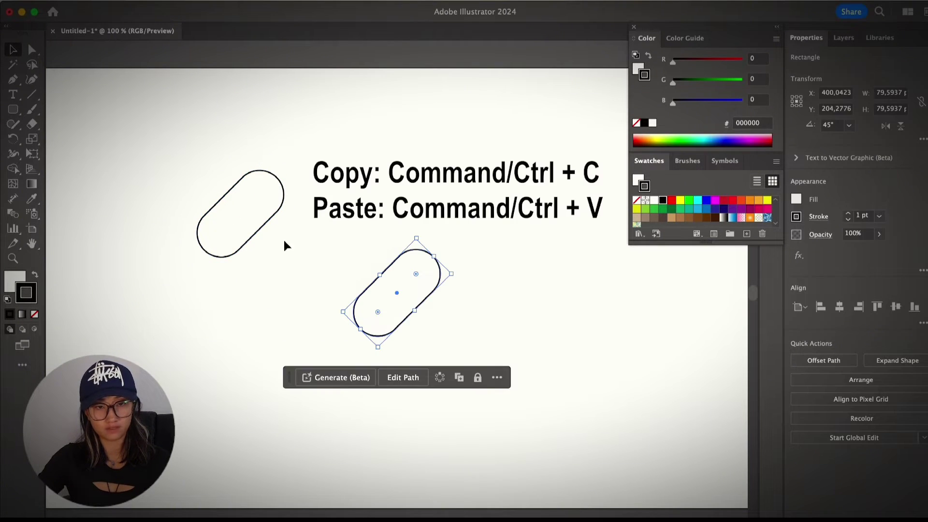
drag(396, 293, 240, 217)
click(377, 260)
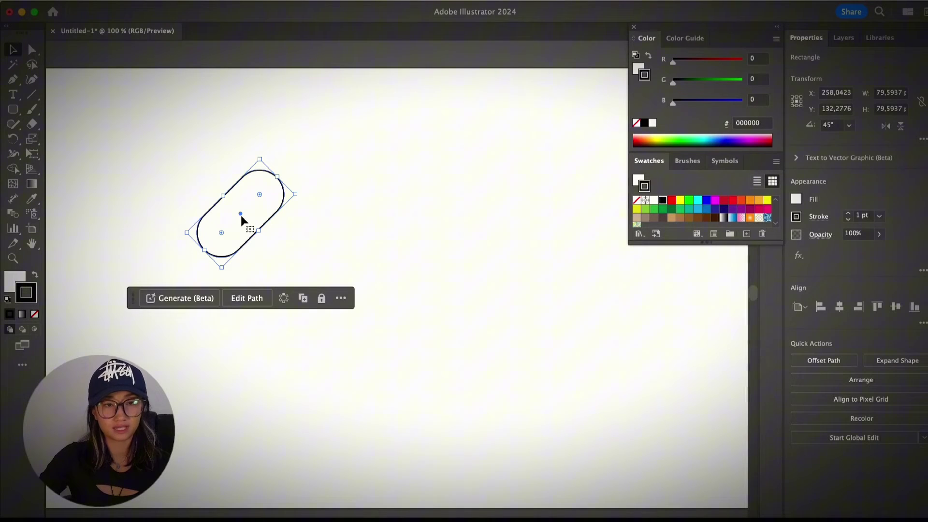
click(889, 127)
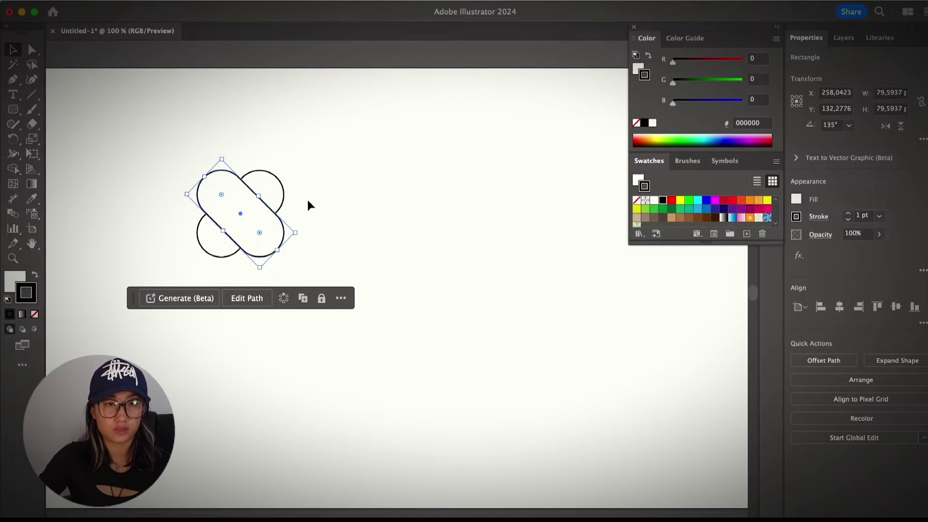
Select both crossed pills and split them into pieces with Pathfinder Divide.
click(307, 199)
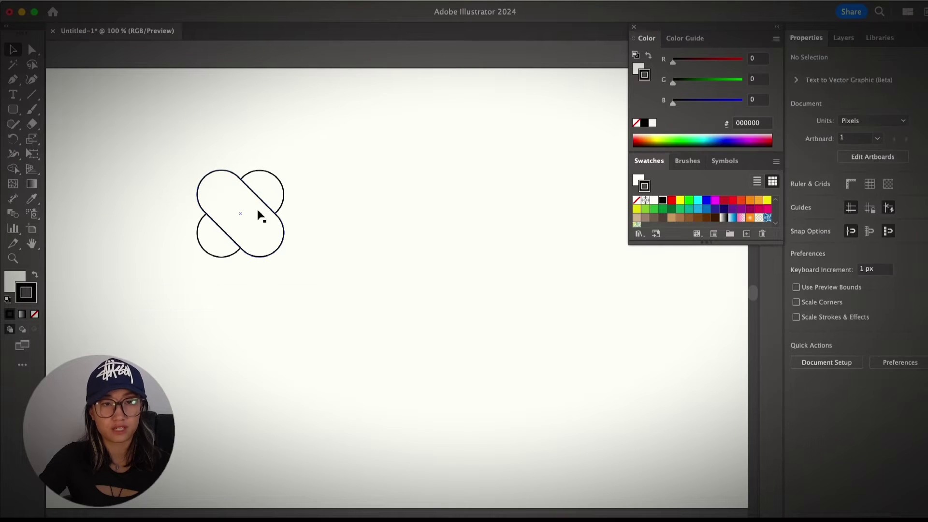
drag(182, 149, 287, 213)
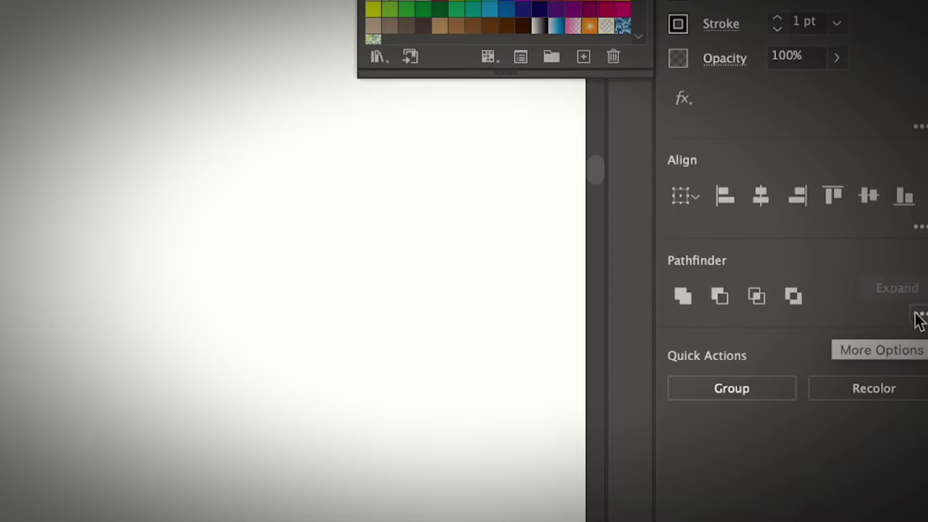
click(916, 315)
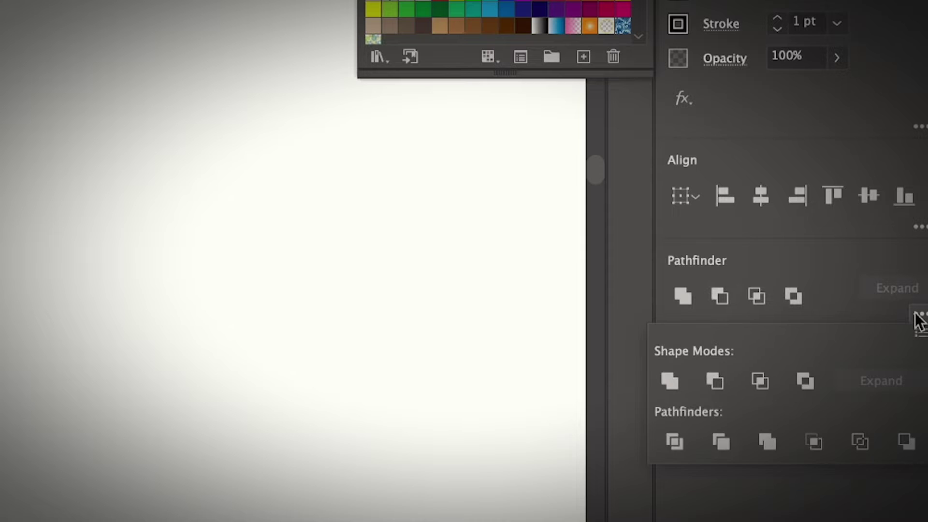
click(676, 445)
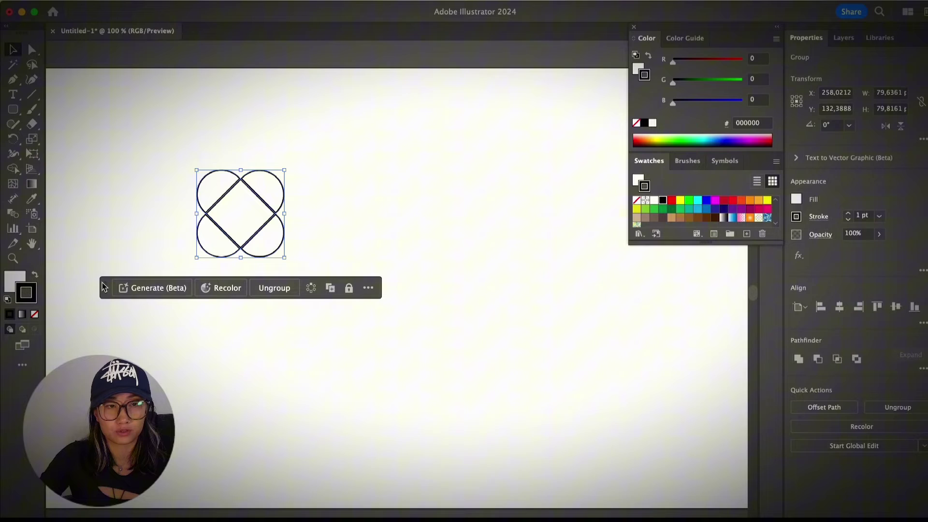
Ungroup the divided pieces and delete the two lower round lobes.
right_click(241, 199)
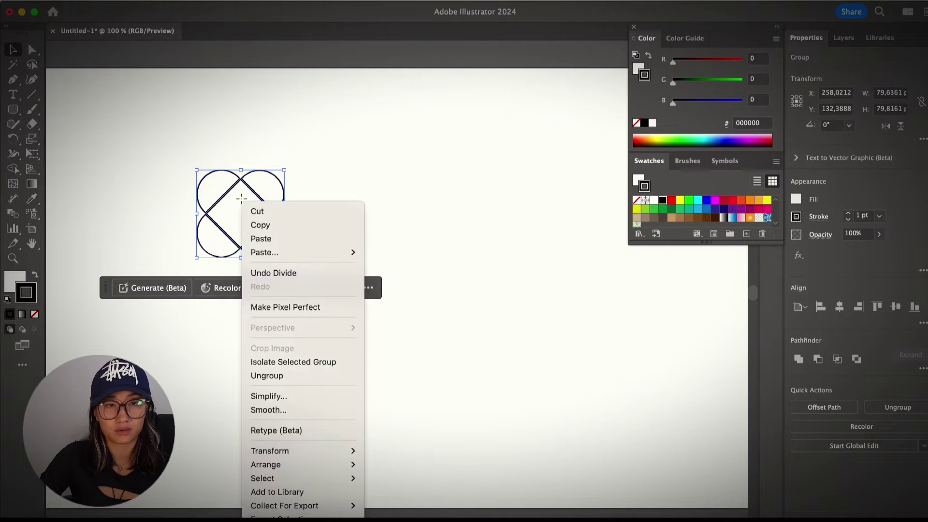
click(313, 377)
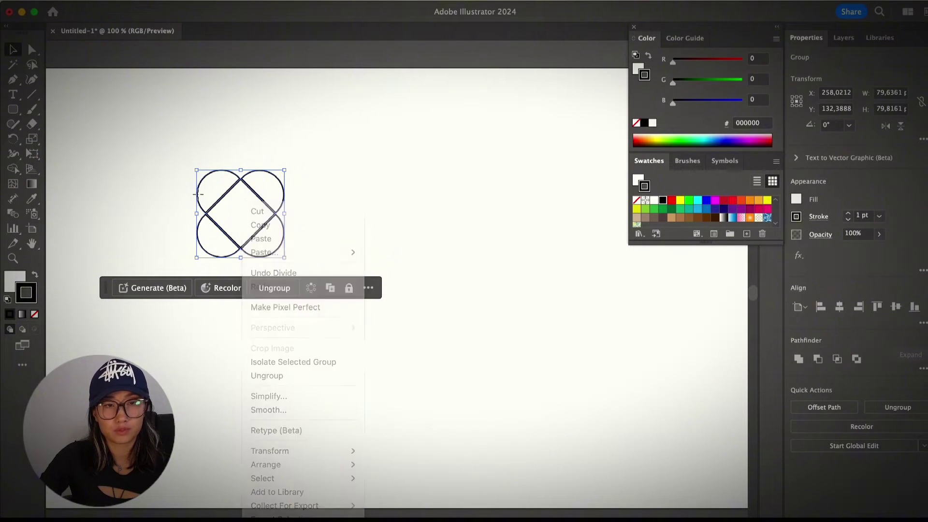
click(274, 290)
click(312, 247)
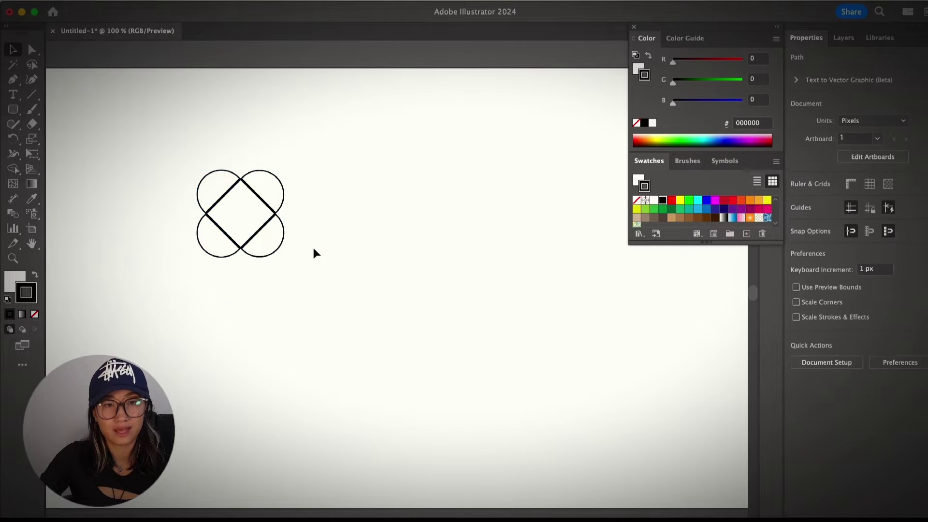
click(275, 252)
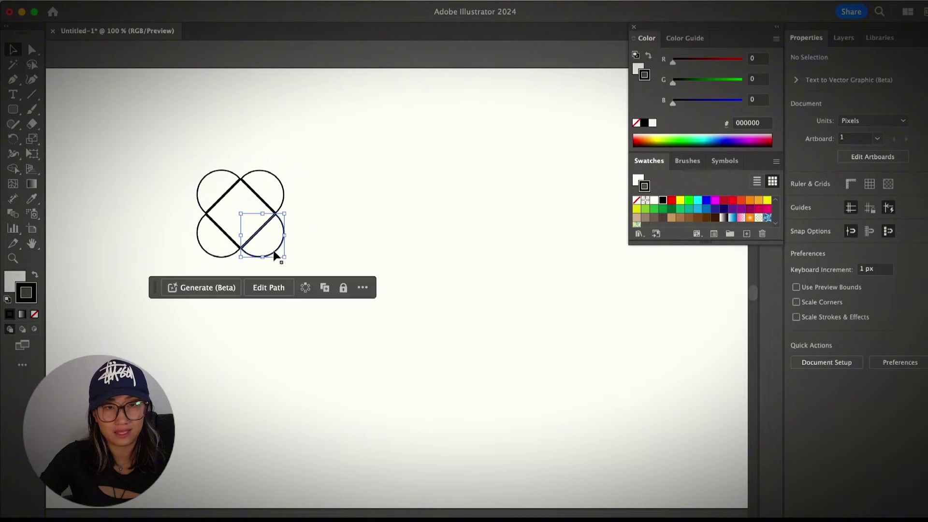
shift+click(210, 254)
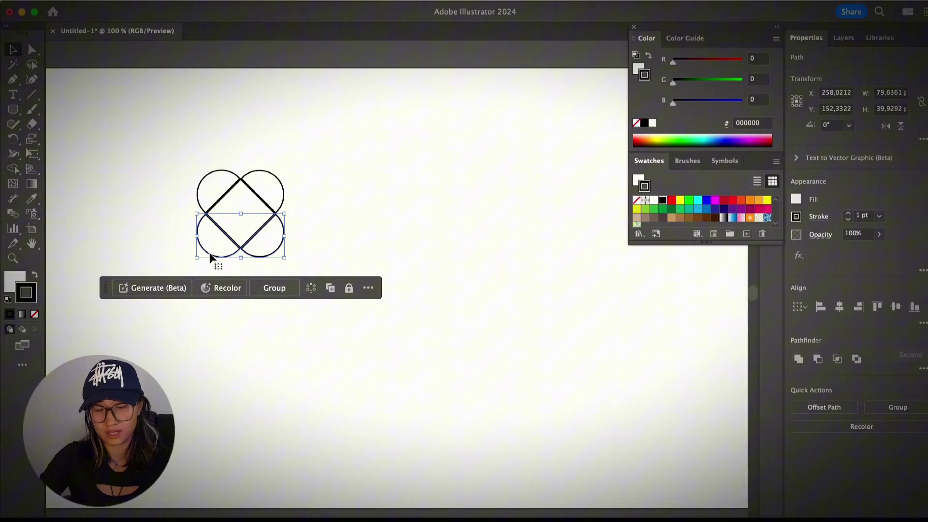
key(Delete)
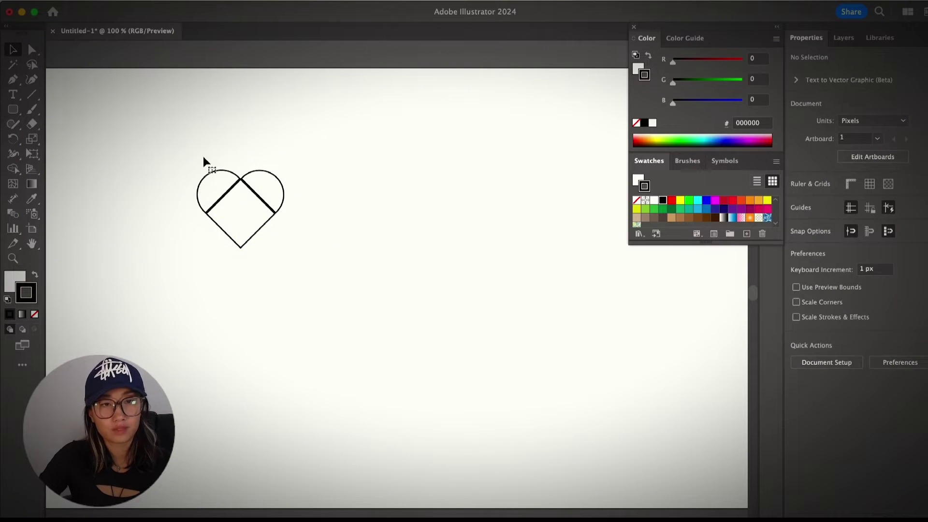
Unite the two circles and the square into one 79.5 × 71.7 px heart with the Shape Builder.
drag(202, 155, 297, 252)
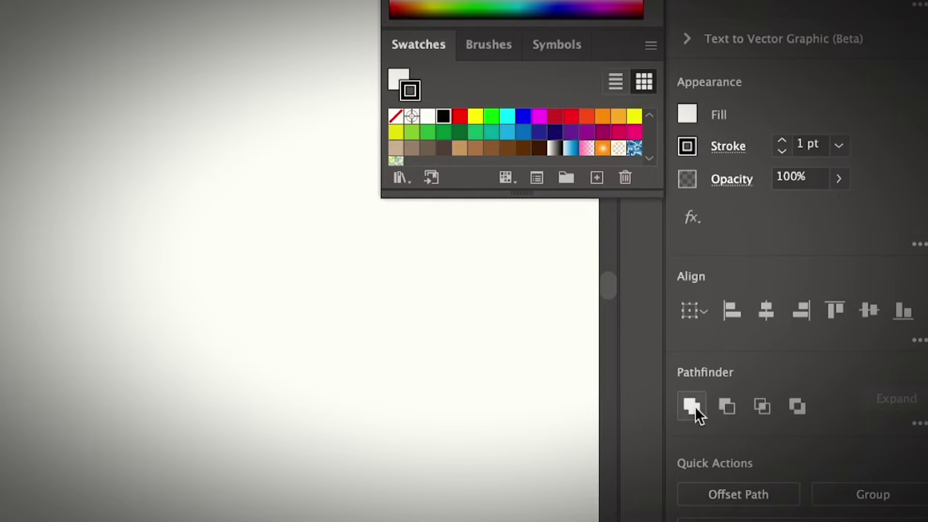
click(798, 359)
click(323, 213)
key(ctrl+z)
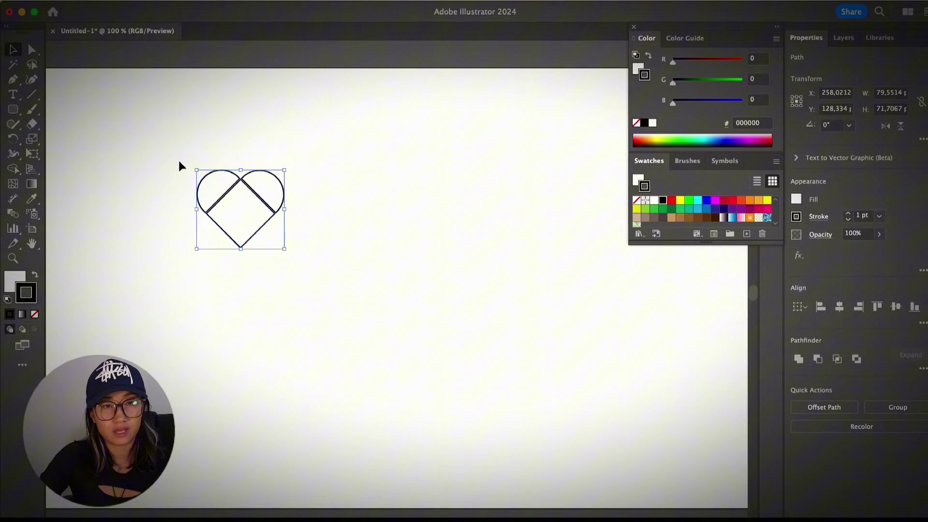
drag(178, 147, 340, 273)
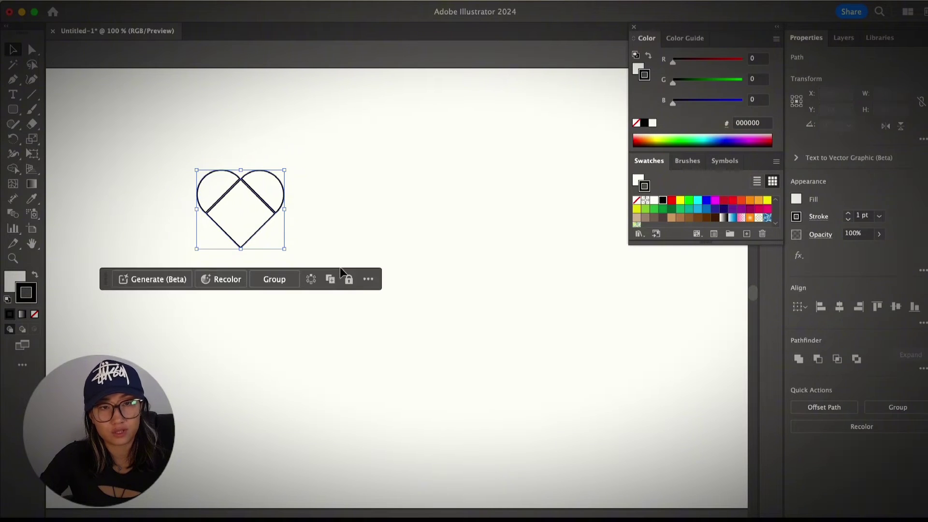
click(14, 170)
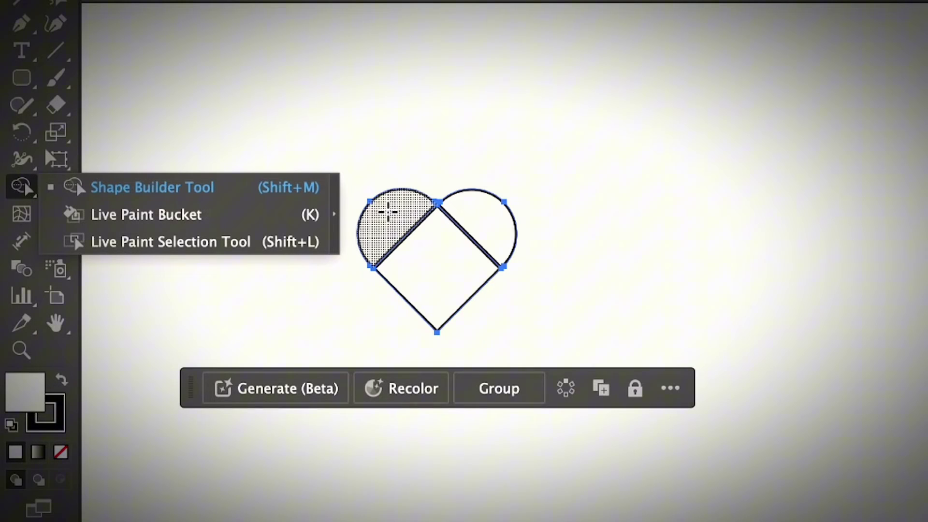
mouse_move(387, 209)
mouse_down()
mouse_move(427, 261)
mouse_move(455, 257)
mouse_move(480, 227)
mouse_up()
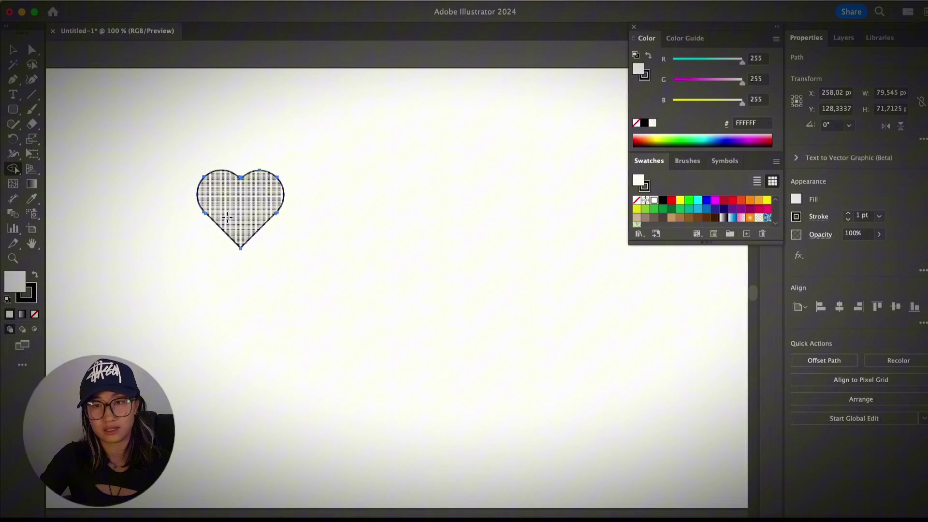
Remove the heart's black stroke and fill it with crimson.
key(v)
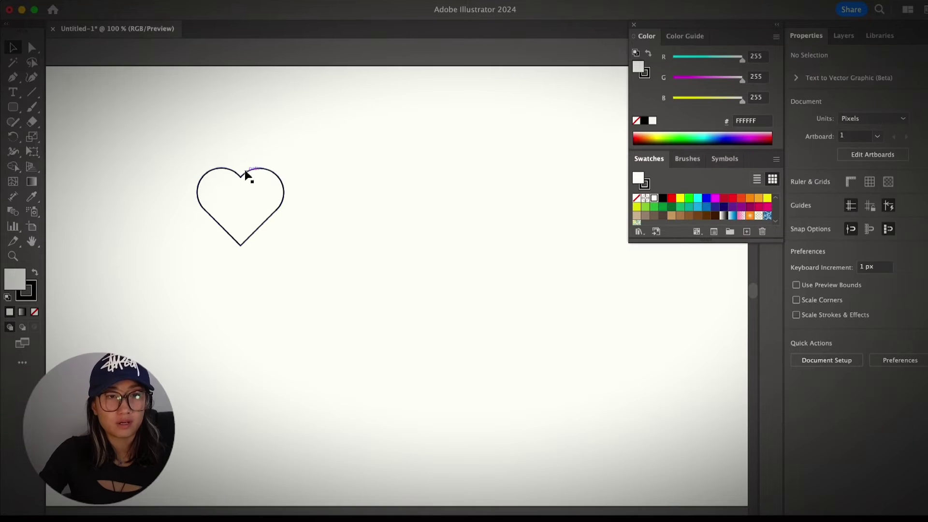
click(249, 179)
click(225, 200)
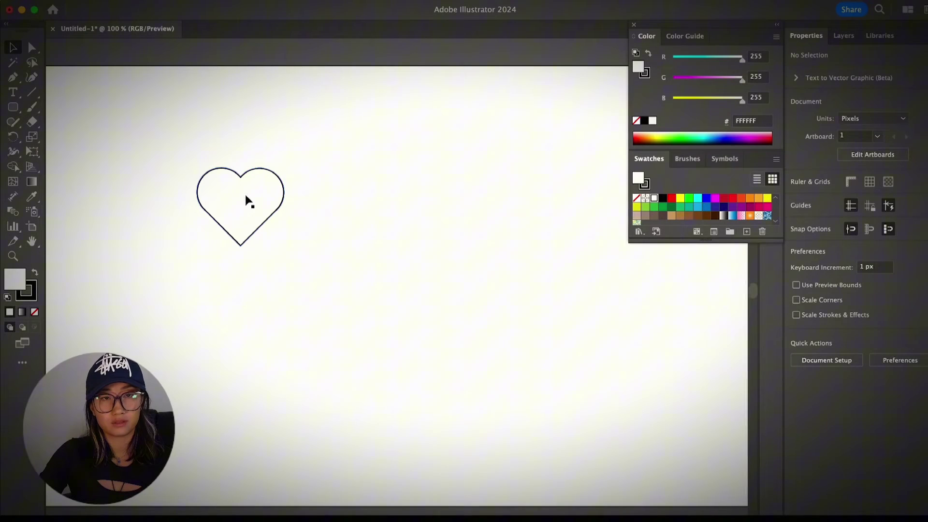
click(241, 177)
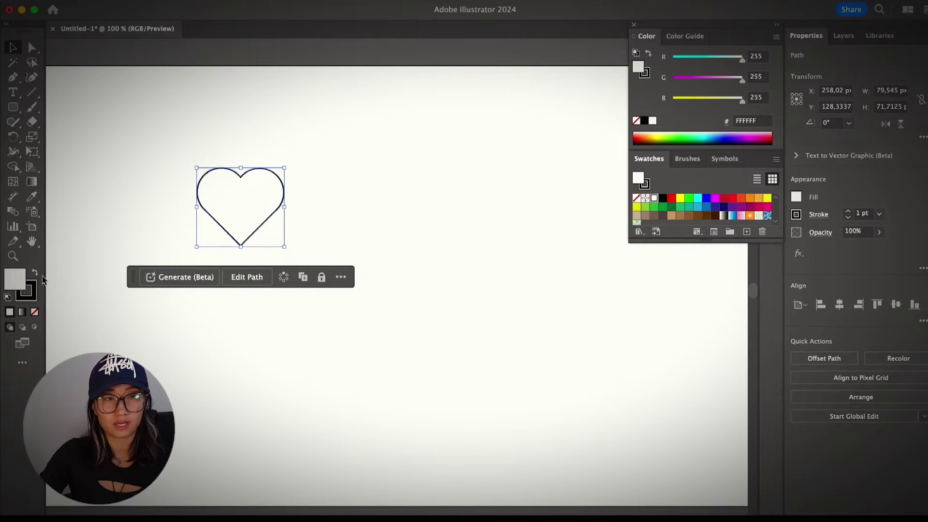
click(28, 297)
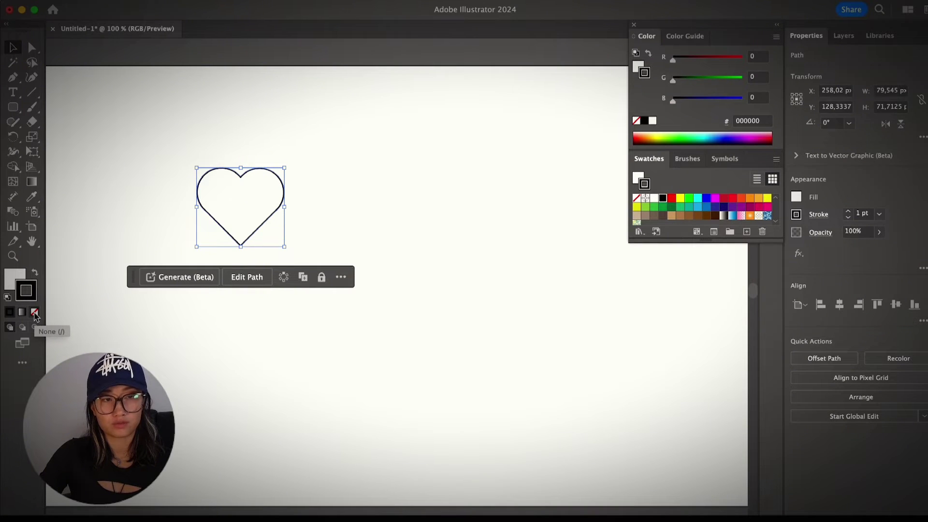
click(34, 312)
click(16, 282)
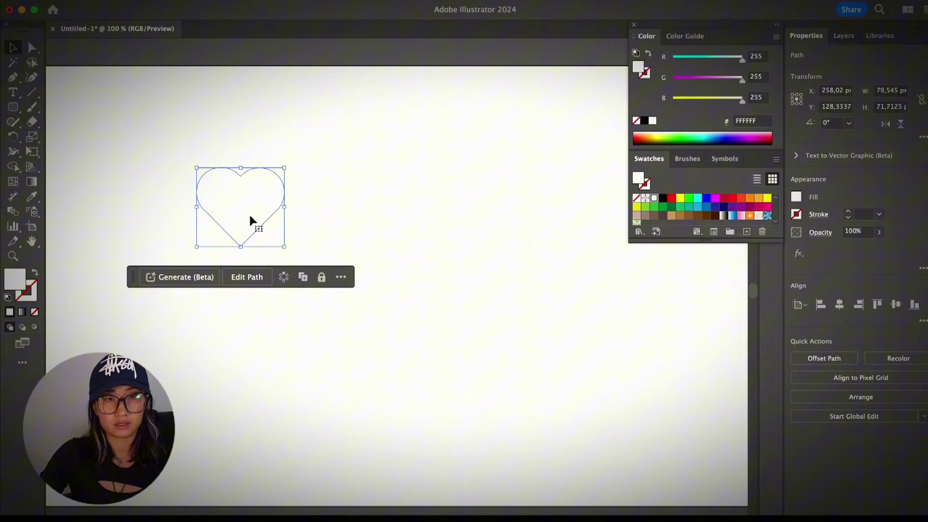
click(721, 200)
Add a smaller, tilted copy of the heart to the lower right, coloured bright red ED1C24.
click(384, 202)
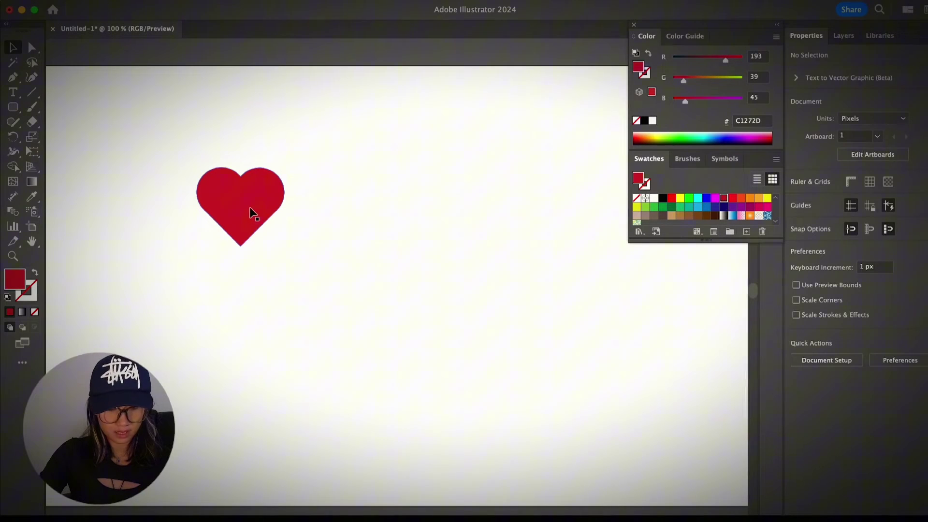
drag(249, 213, 273, 256)
click(732, 198)
click(332, 241)
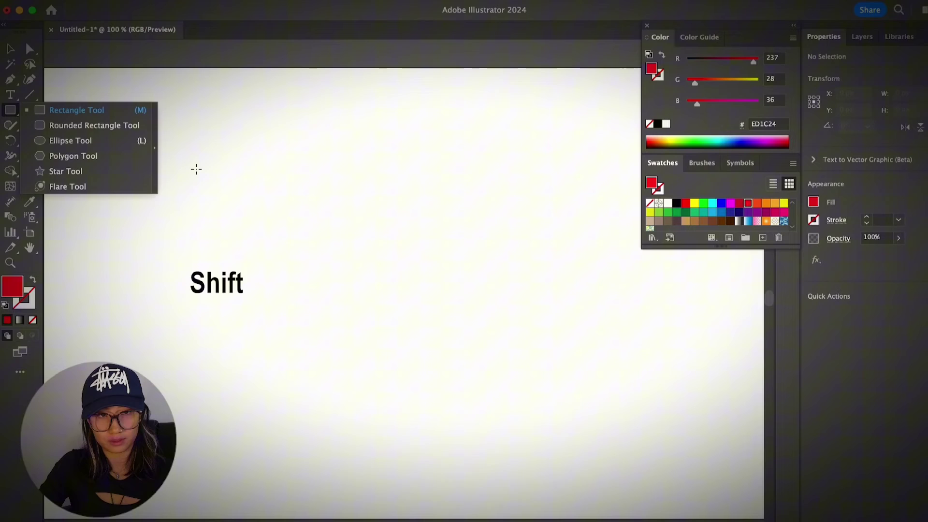
Draw a 68 × 68 px red square above and left of the artboard's centre.
drag(196, 169, 272, 245)
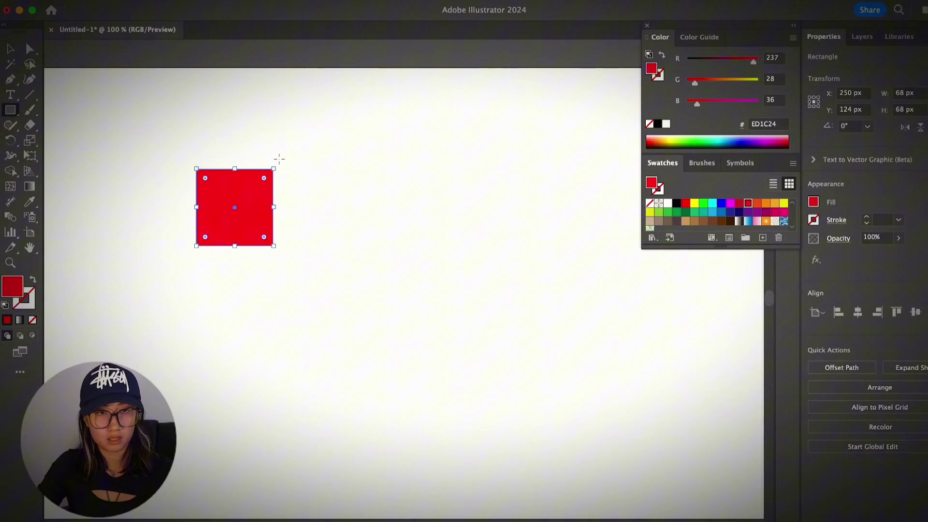
Rotate the red square 45° into a diamond about 96.17 px across.
key(v)
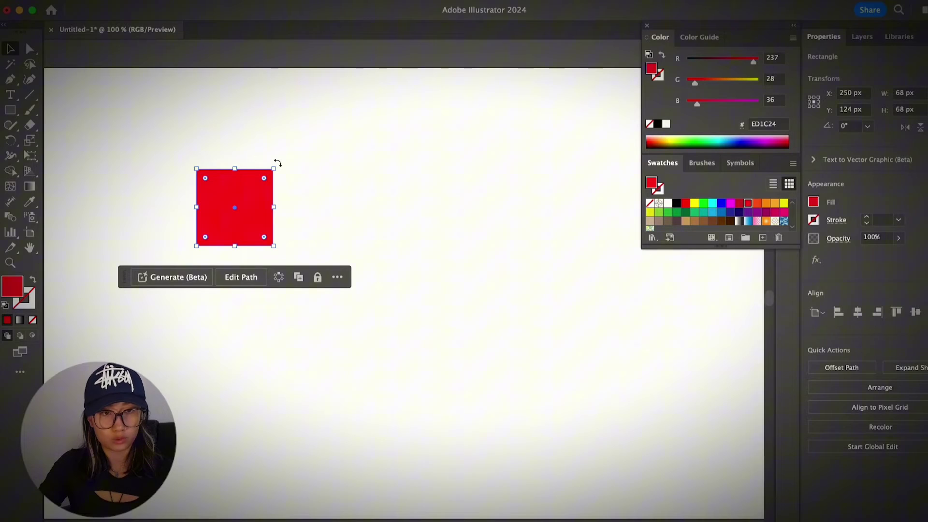
drag(278, 164, 225, 158)
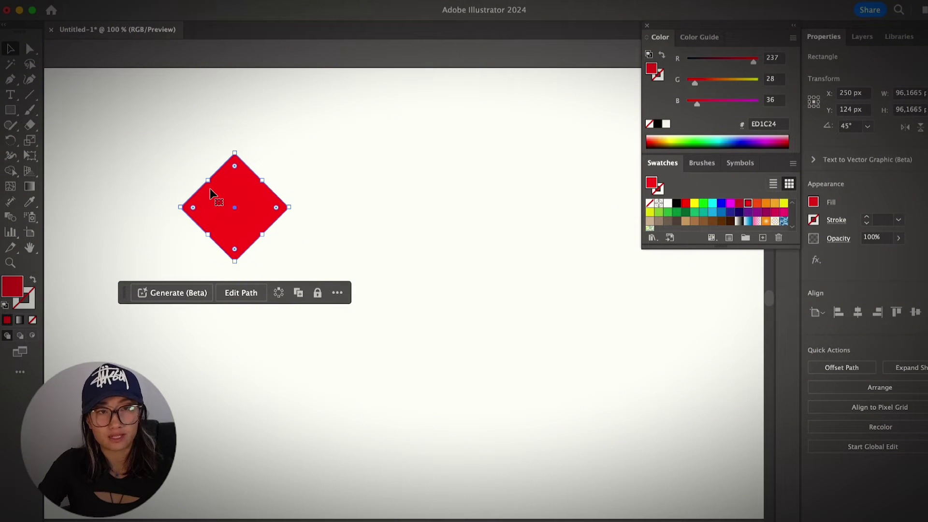
click(11, 80)
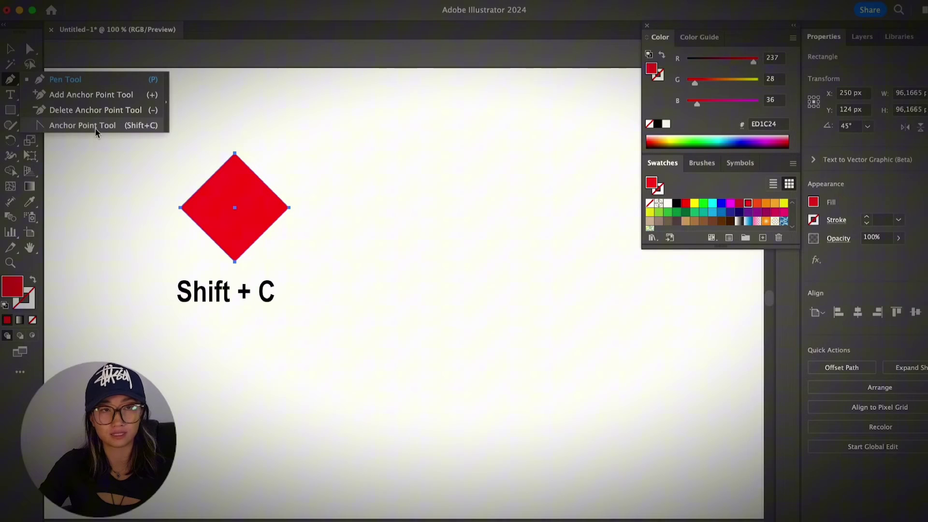
Curve the diamond's upper-left and upper-right edges outward into two round lobes with the Anchor Point Tool.
click(96, 130)
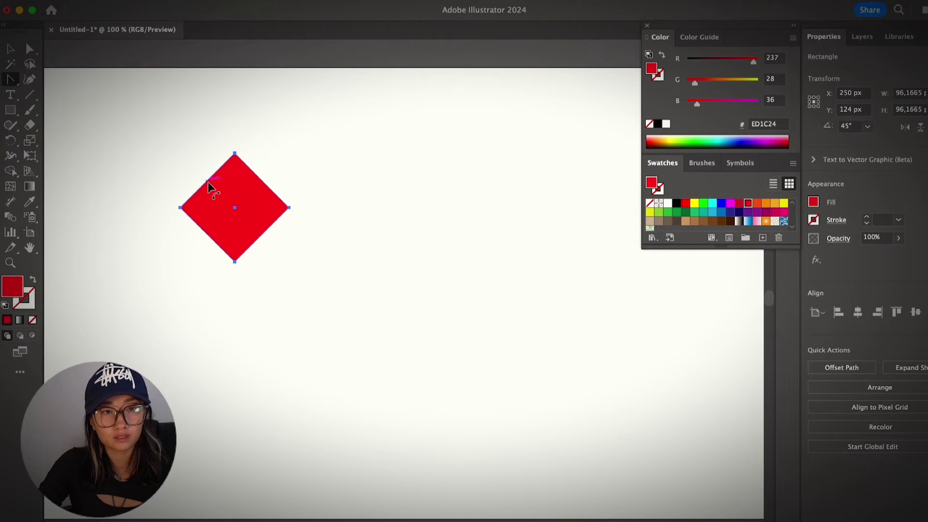
drag(209, 187, 199, 173)
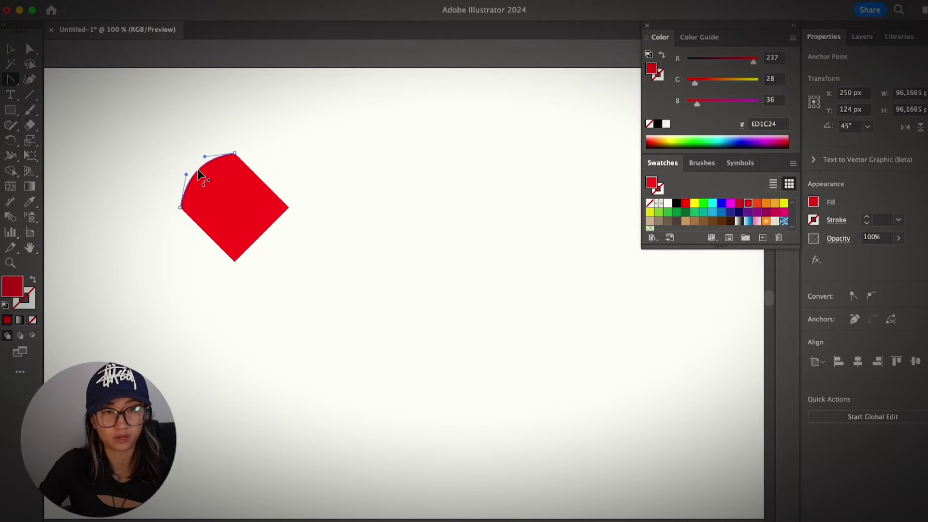
drag(200, 174, 181, 155)
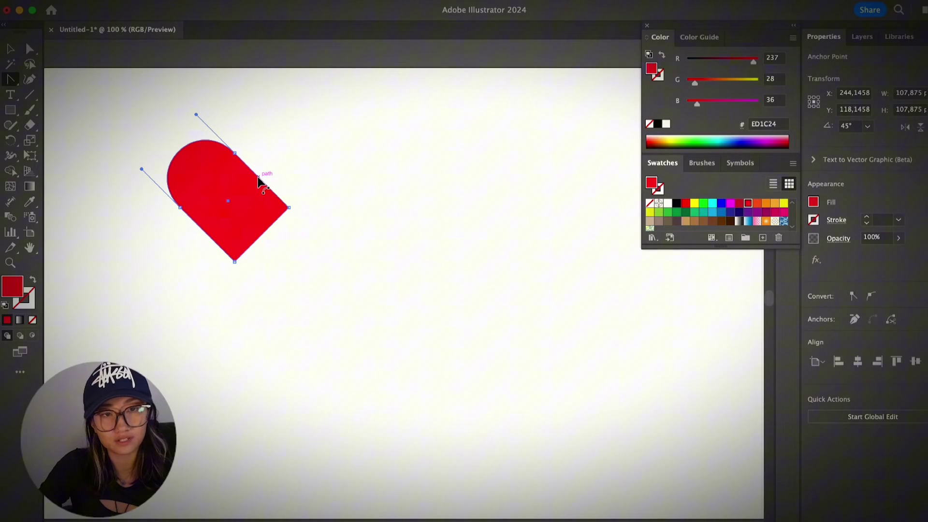
drag(258, 181, 302, 211)
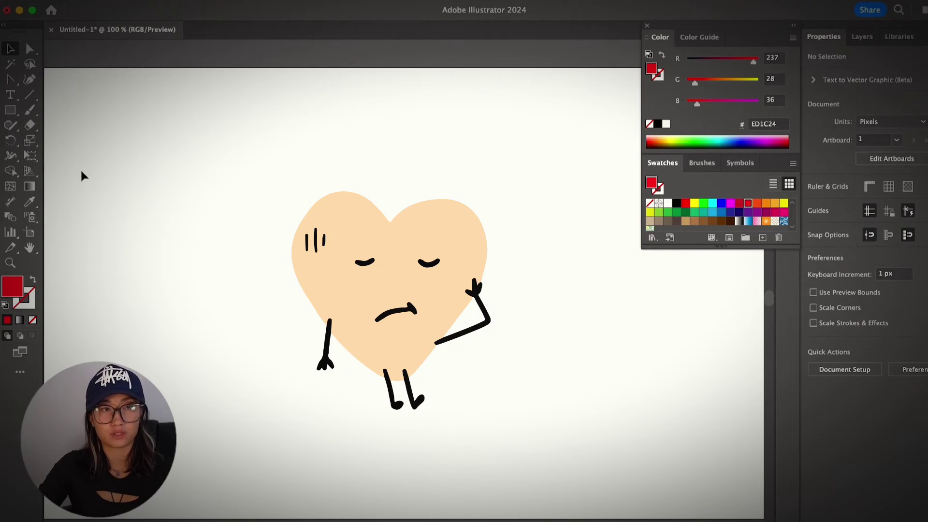
click(29, 110)
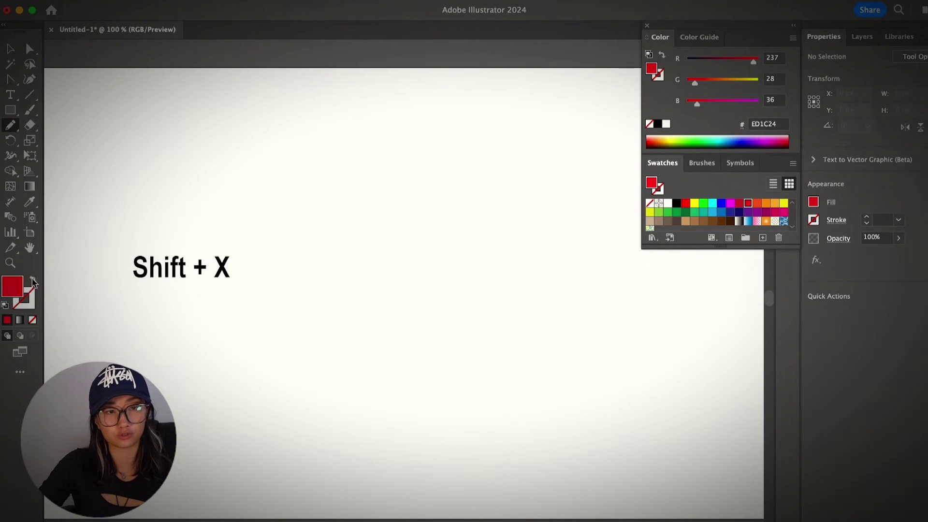
Swap fill and stroke, then pencil-draw the strokes that complete and close the freehand heart outline.
key(shift+x)
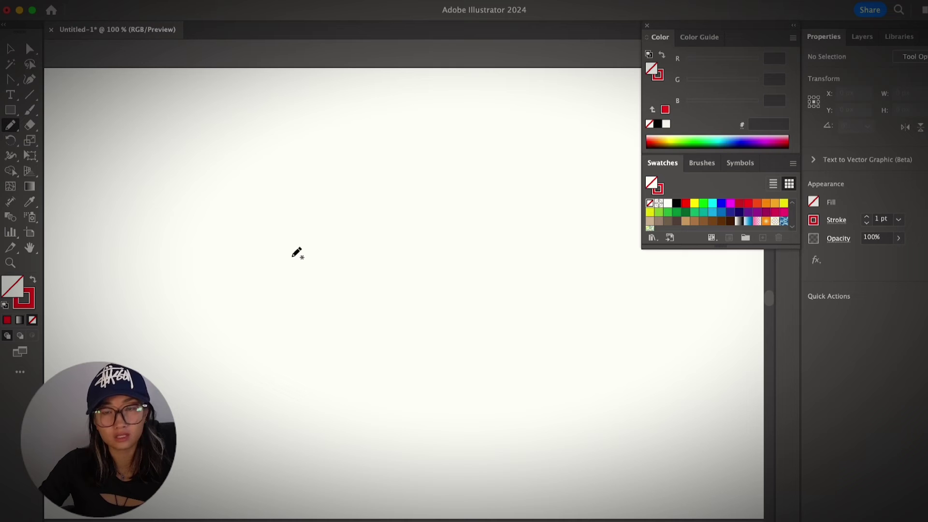
mouse_move(270, 225)
mouse_down()
mouse_move(232, 205)
mouse_move(224, 218)
mouse_move(235, 245)
mouse_move(282, 280)
mouse_up()
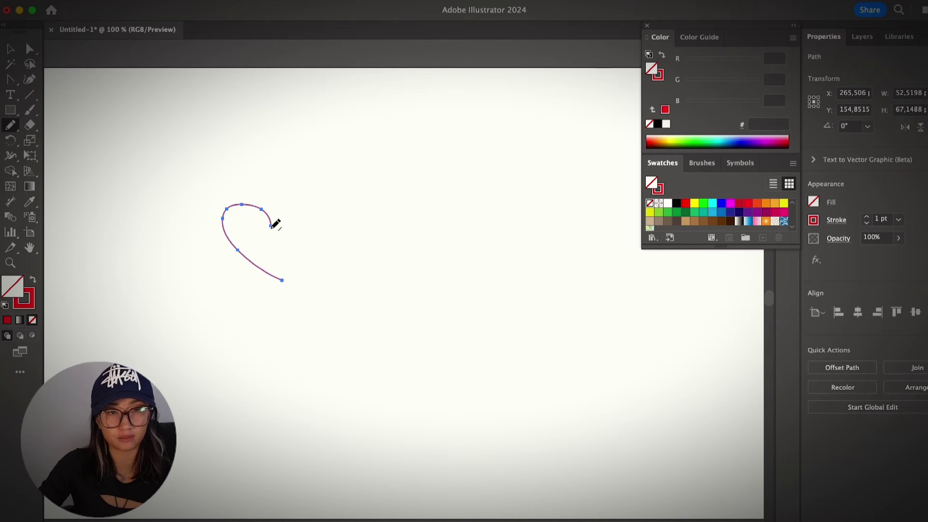
mouse_move(274, 215)
mouse_down()
mouse_move(309, 204)
mouse_move(316, 225)
mouse_move(309, 249)
mouse_up()
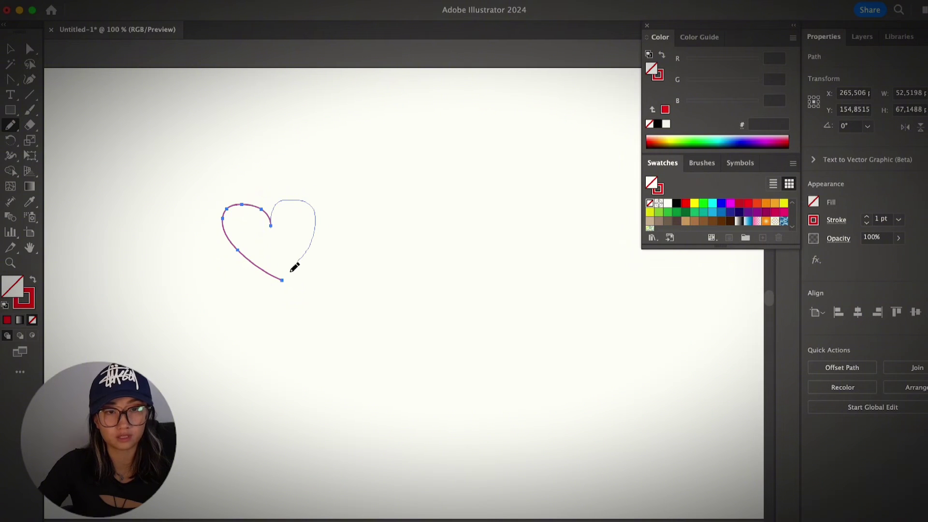
drag(284, 279, 282, 280)
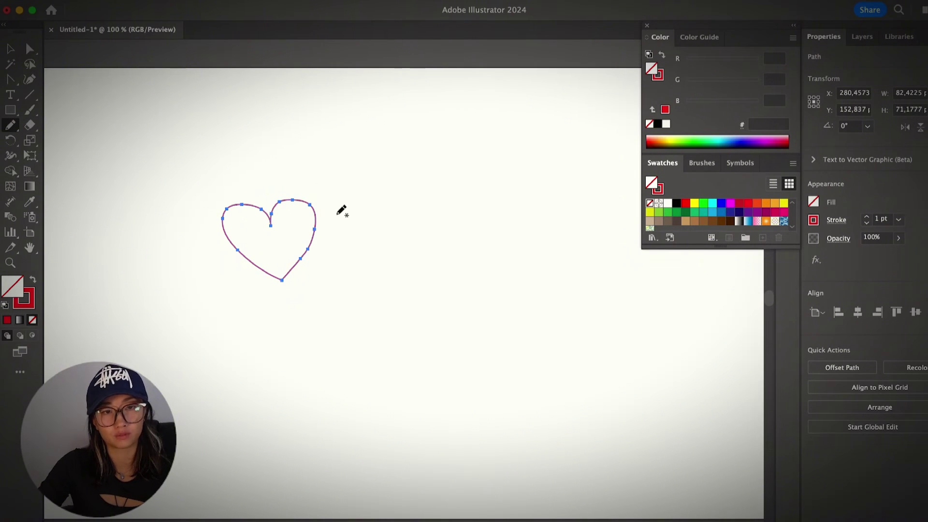
Smooth the heart's top-right lobe with the Smooth Tool to reduce its anchor points.
click(13, 130)
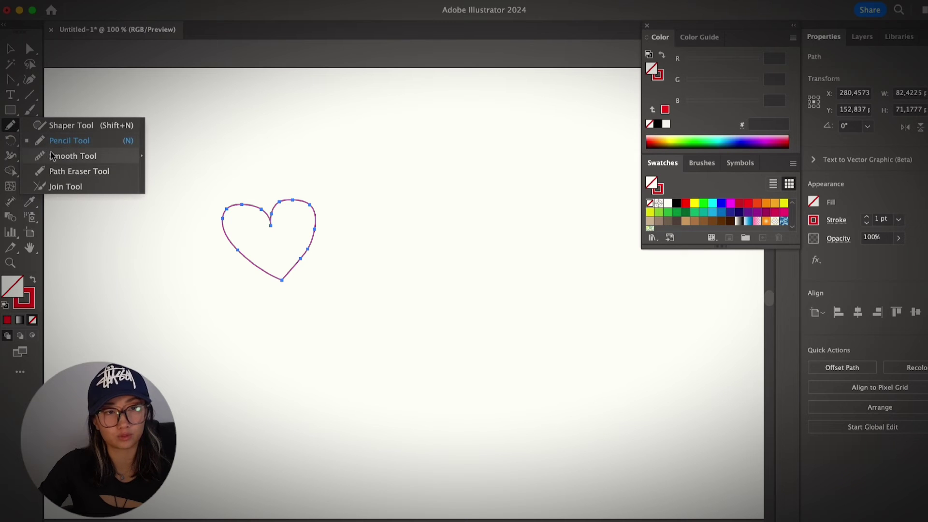
click(73, 156)
mouse_move(311, 205)
mouse_down()
mouse_move(278, 203)
mouse_move(272, 223)
mouse_move(318, 243)
mouse_move(294, 265)
mouse_up()
Paint a second heart below with the Paintbrush and give the upper heart's stroke an arc width profile.
key(b)
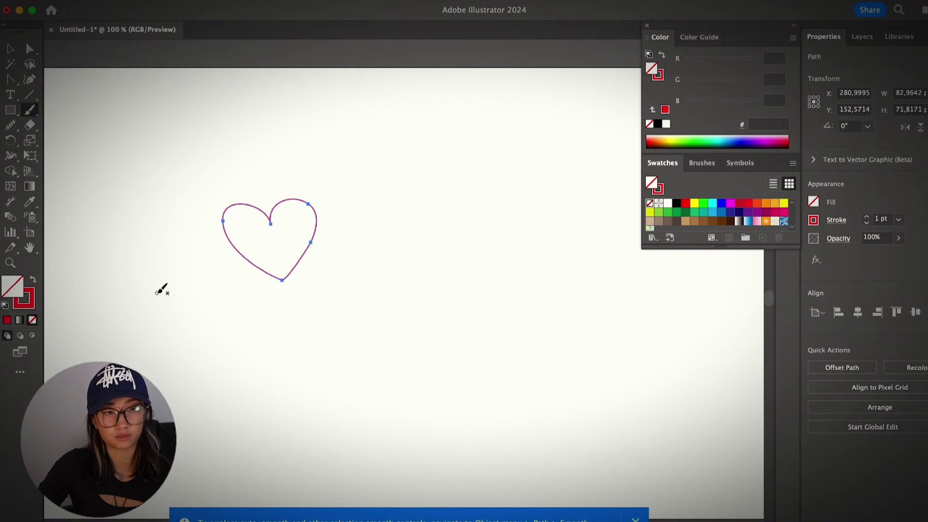
mouse_move(260, 356)
mouse_down()
mouse_move(262, 396)
mouse_move(304, 334)
mouse_move(262, 395)
mouse_up()
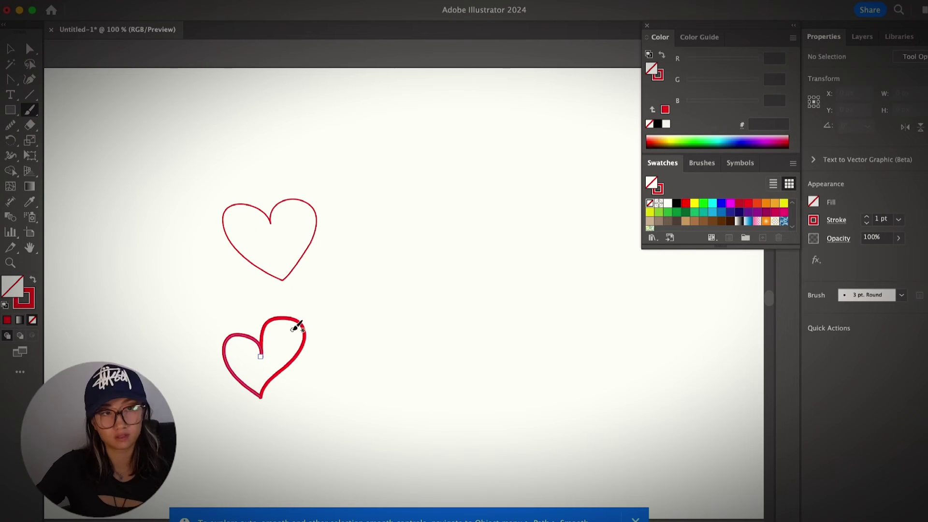
key(v)
click(292, 272)
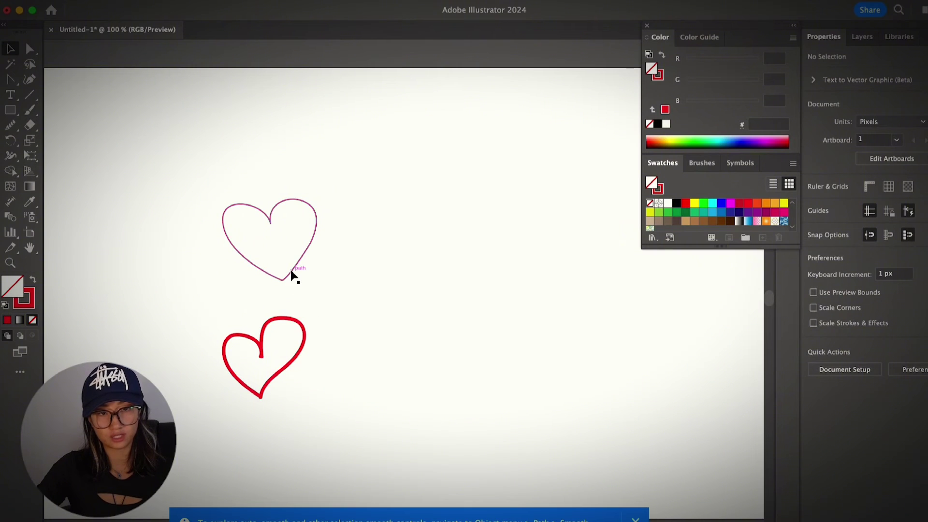
click(836, 220)
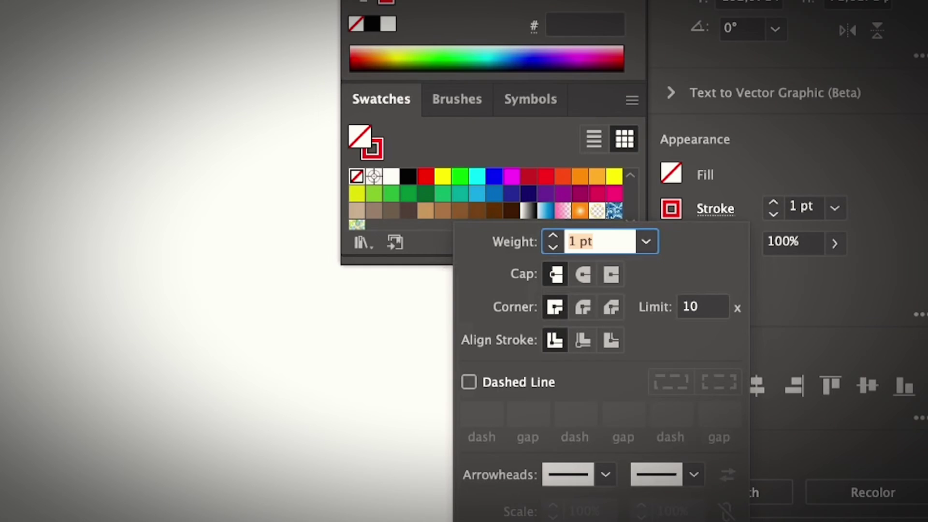
click(808, 419)
click(685, 452)
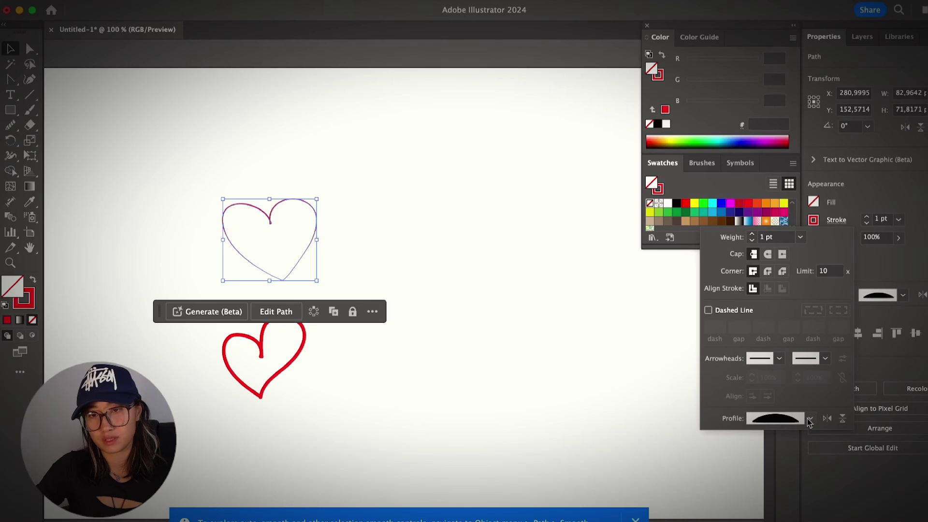
click(691, 491)
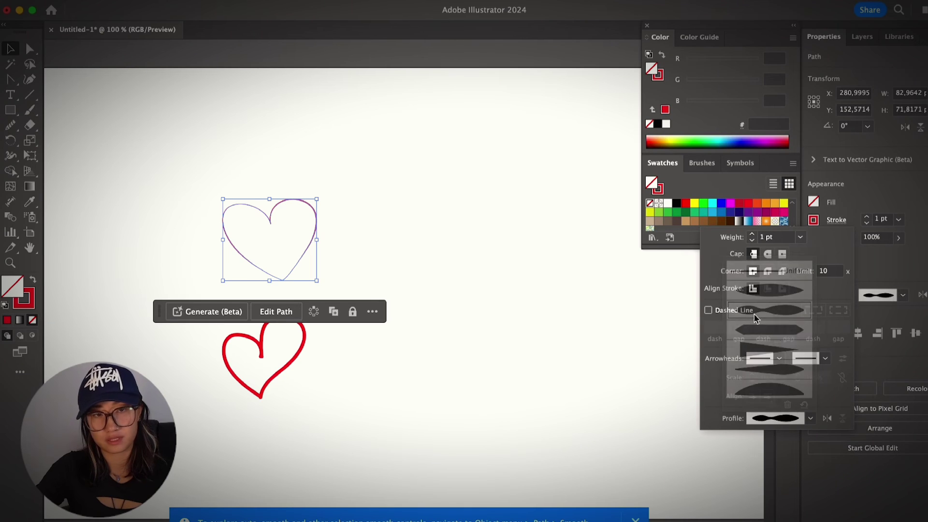
click(480, 320)
Group the lower heart's two halves and apply the Charcoal - Pencil brush.
click(286, 368)
drag(217, 317, 311, 399)
key(super+g)
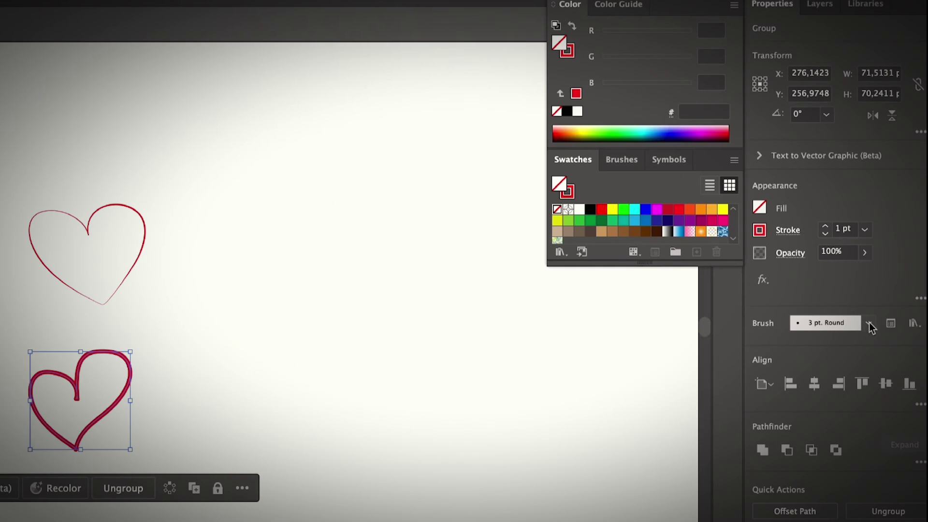
click(869, 323)
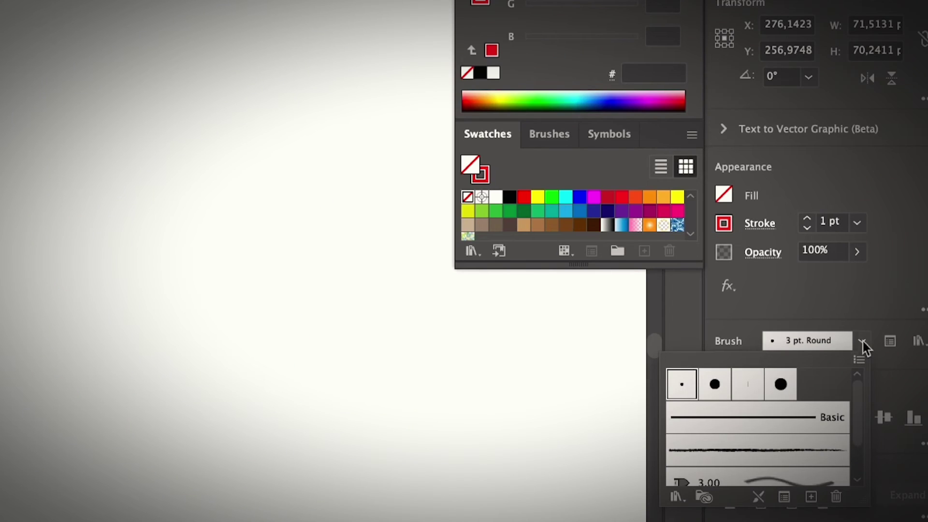
scroll(816, 420, down, 2)
click(784, 442)
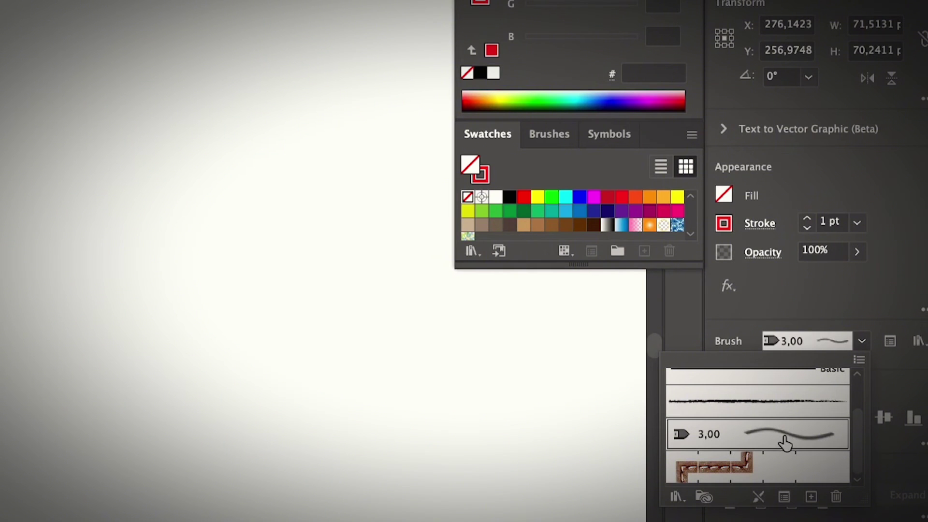
click(735, 408)
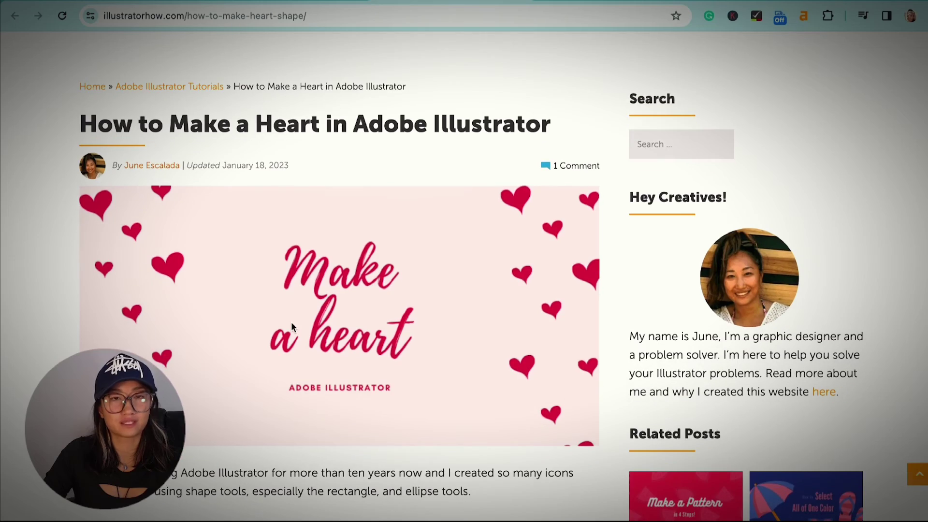
Scroll the illustratorhow.com heart tutorial past Methods 1–3 down to the FAQ, then back up to 'Anything Else?'.
scroll(291, 321, down, 10)
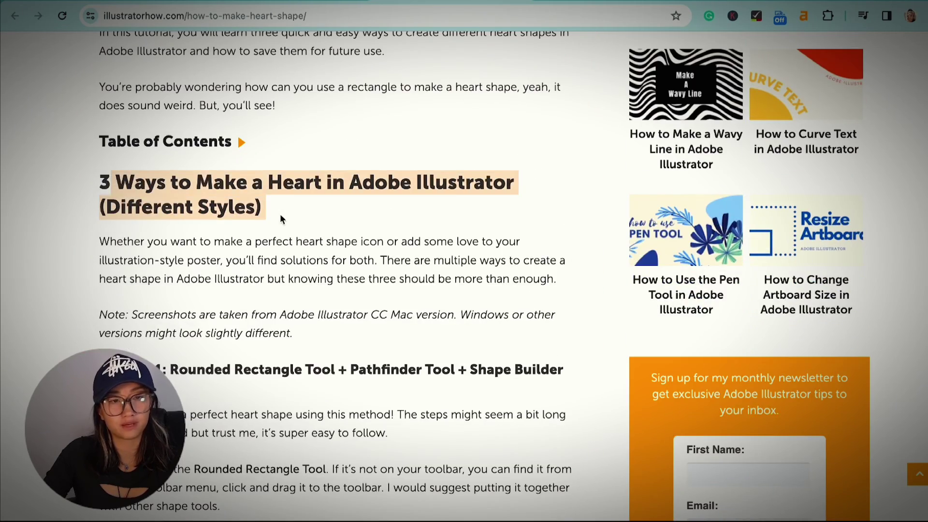
scroll(379, 349, down, 2)
scroll(380, 349, down, 3)
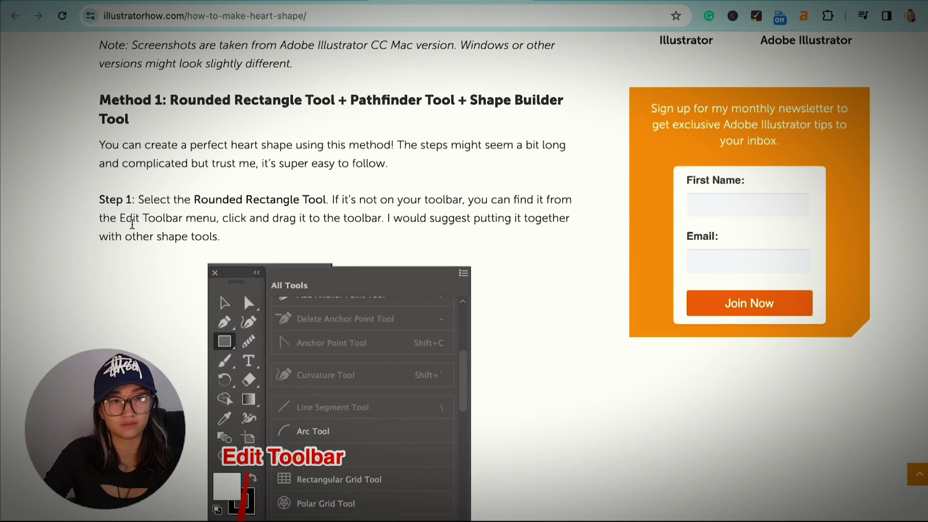
scroll(291, 330, down, 6)
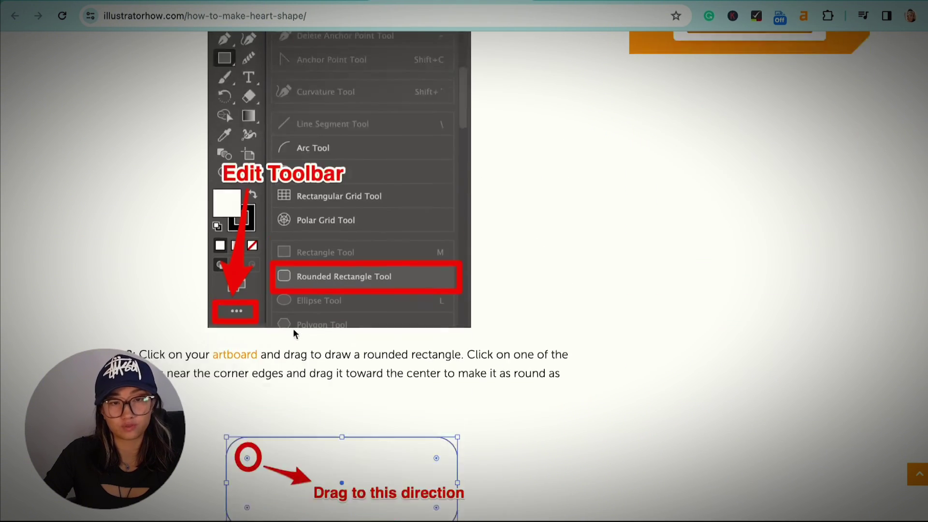
scroll(281, 330, down, 8)
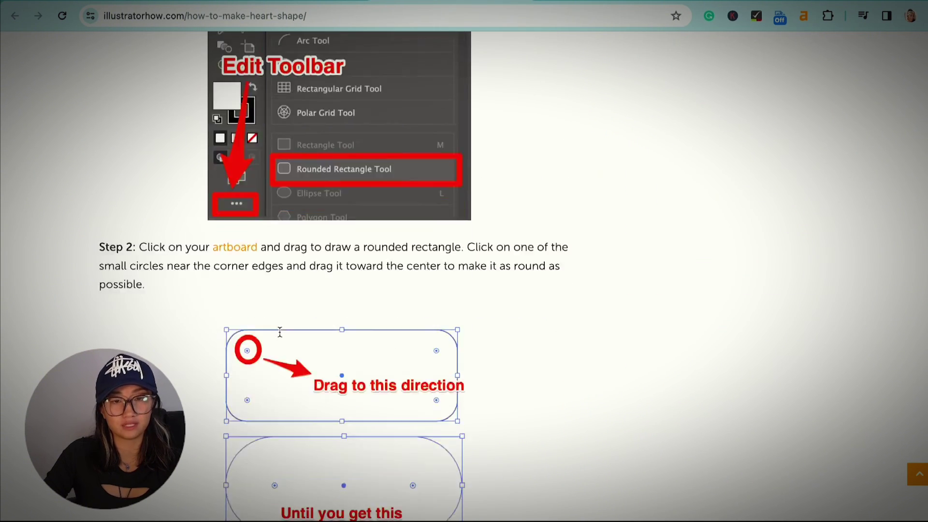
scroll(280, 333, down, 20)
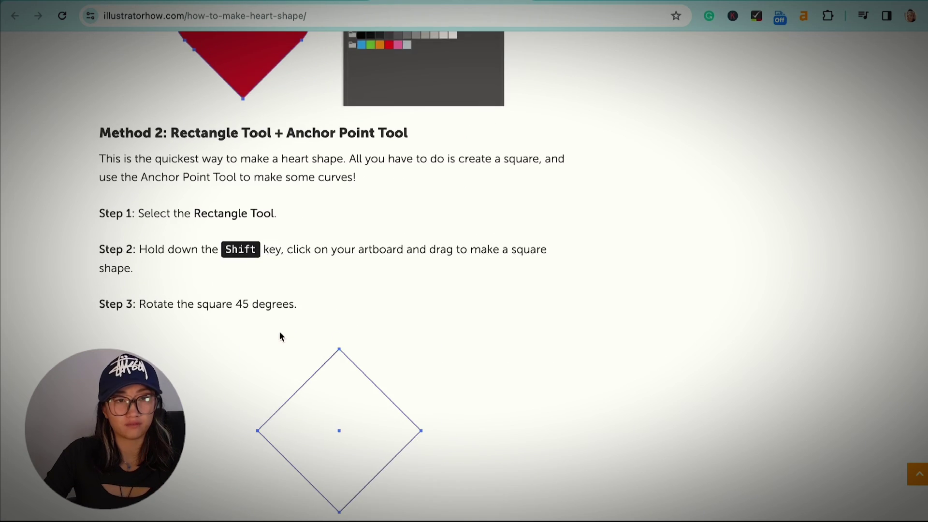
scroll(280, 332, down, 12)
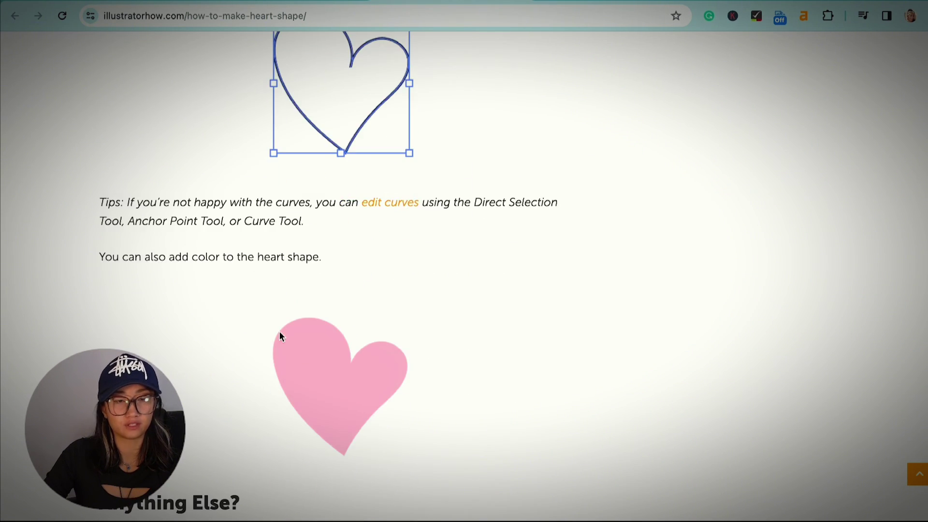
scroll(327, 442, down, 8)
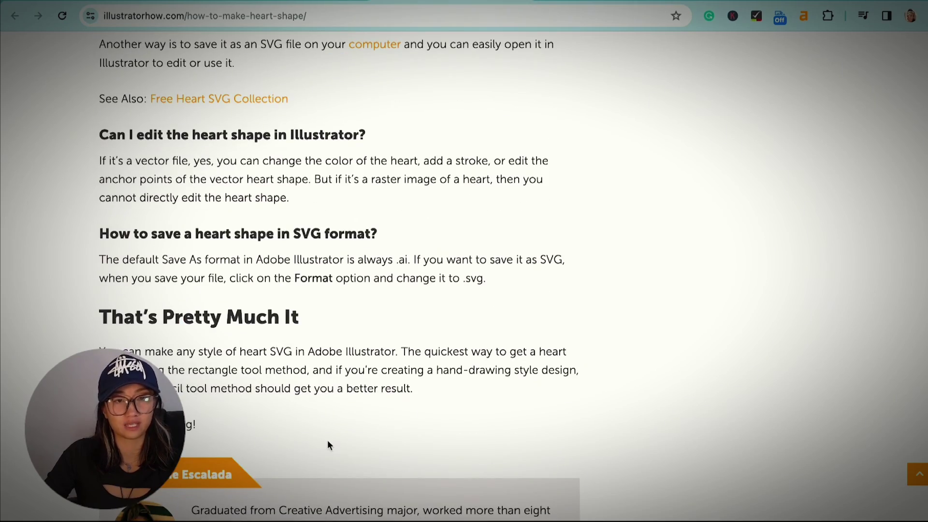
scroll(328, 442, down, 4)
scroll(329, 439, up, 9)
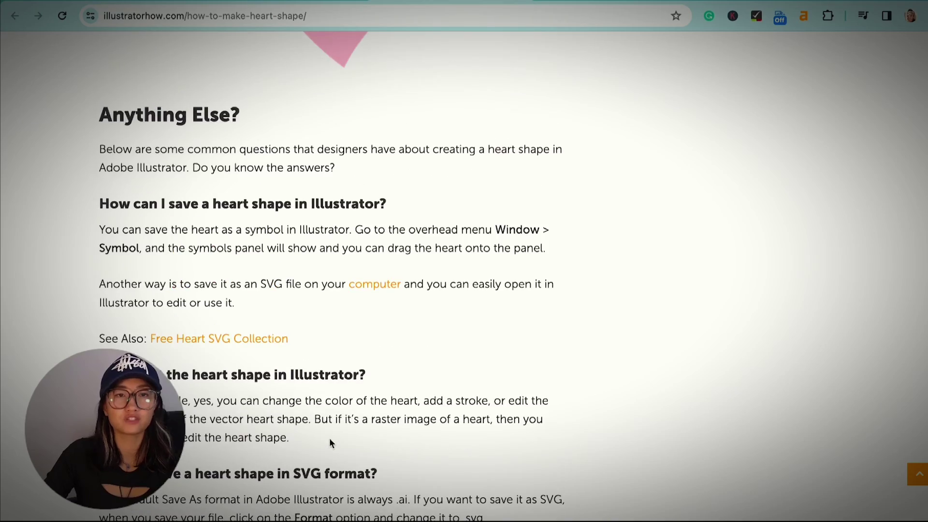